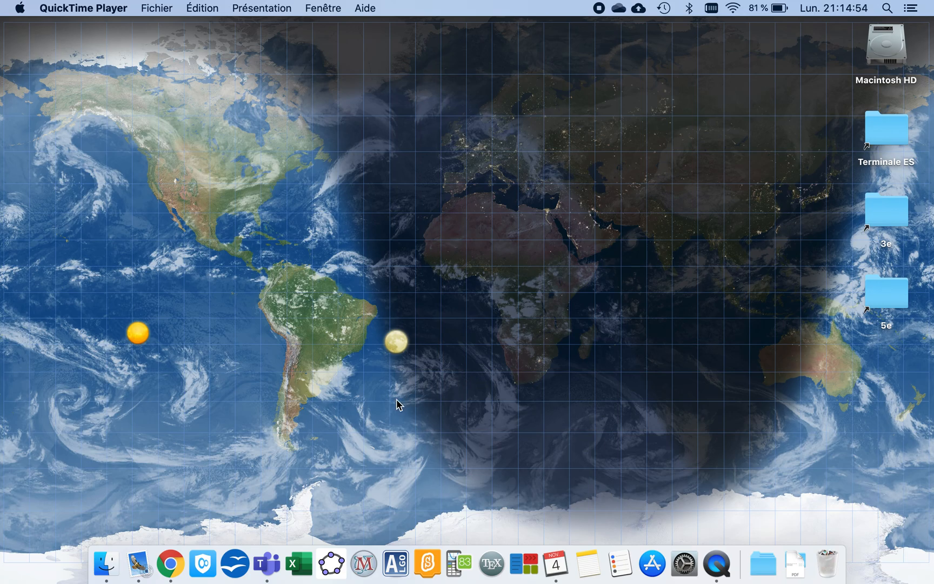
Step: Switch to Microsoft Excel and create a new blank workbook
click(301, 556)
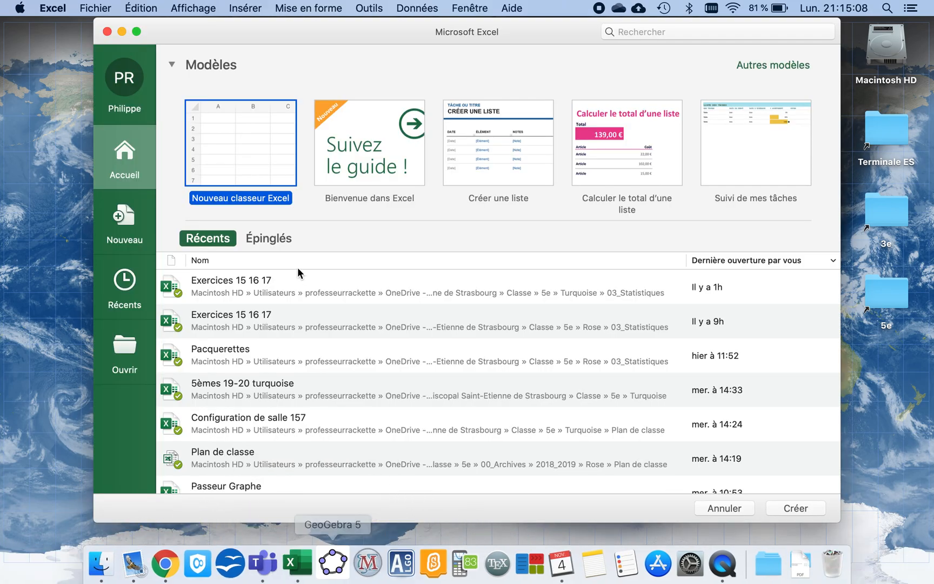
click(246, 161)
double_click(246, 160)
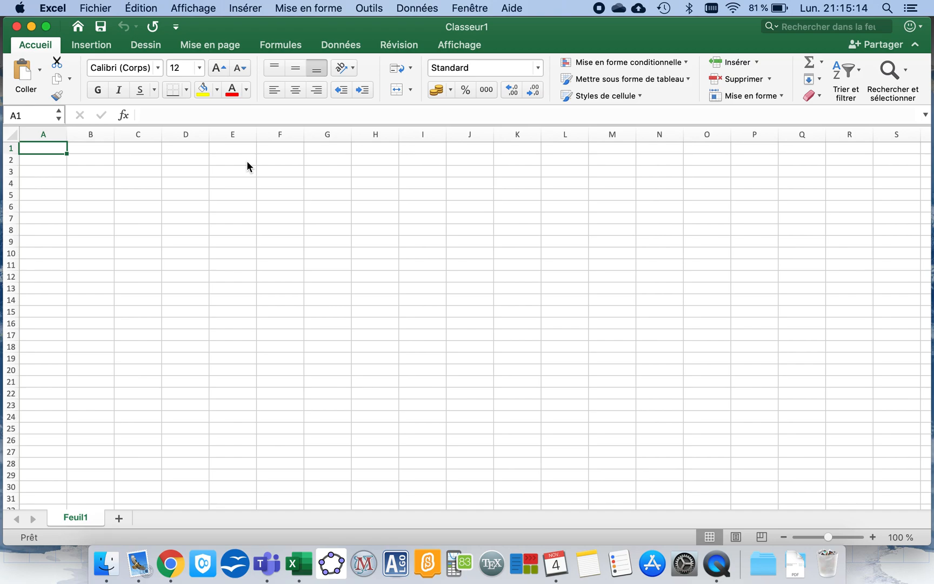
scroll(294, 252, up, 5)
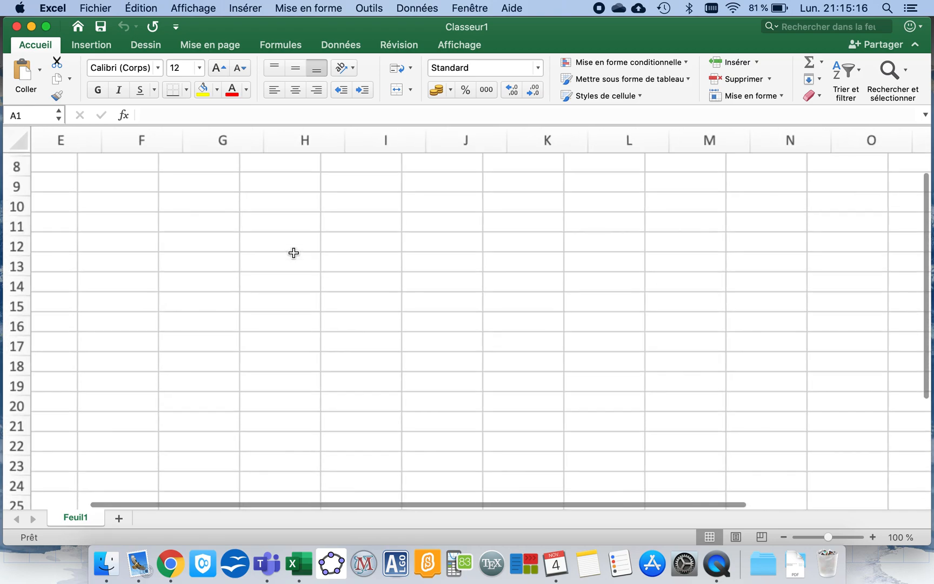
scroll(294, 252, left, 10)
scroll(294, 252, up, 5)
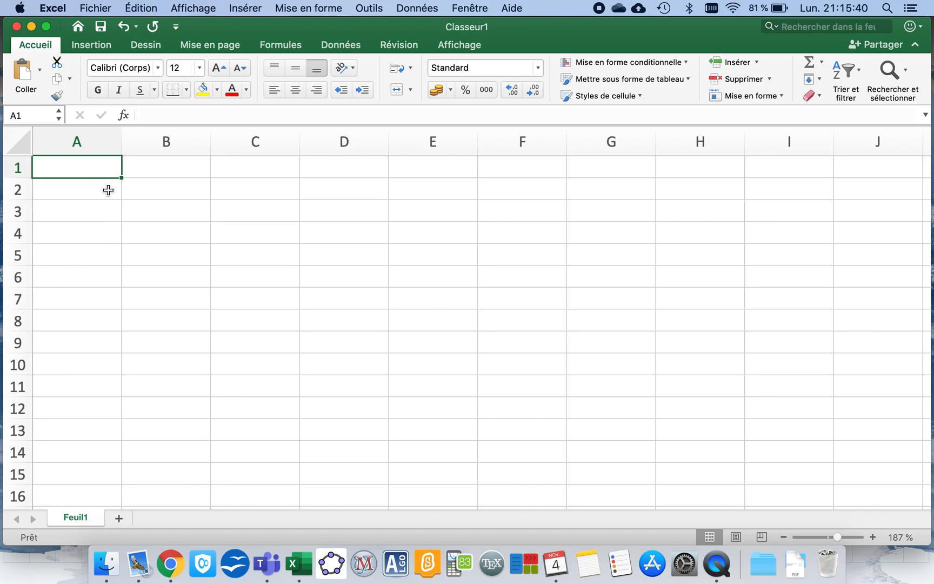
Step: Select cell C2 and cell B5 in turn to view their cell references
click(240, 189)
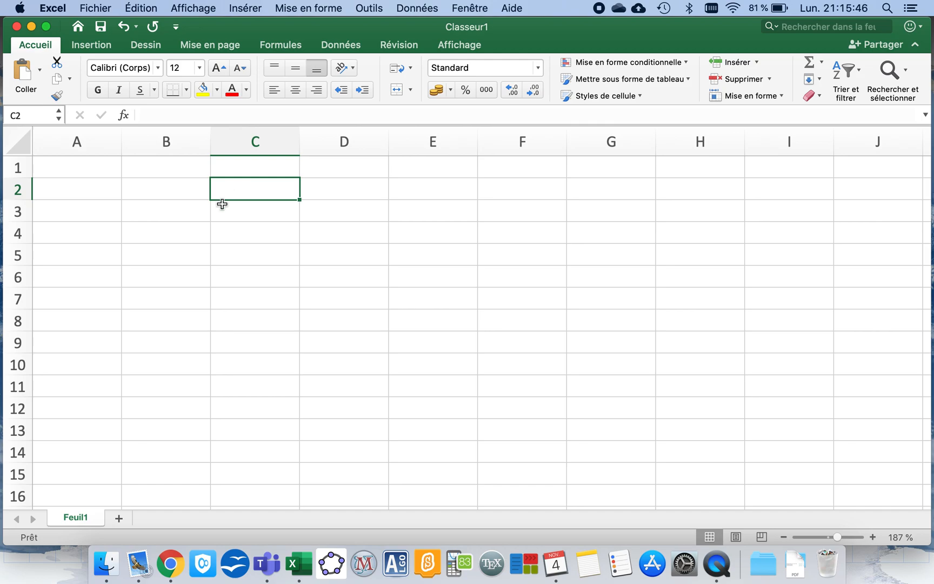
click(154, 255)
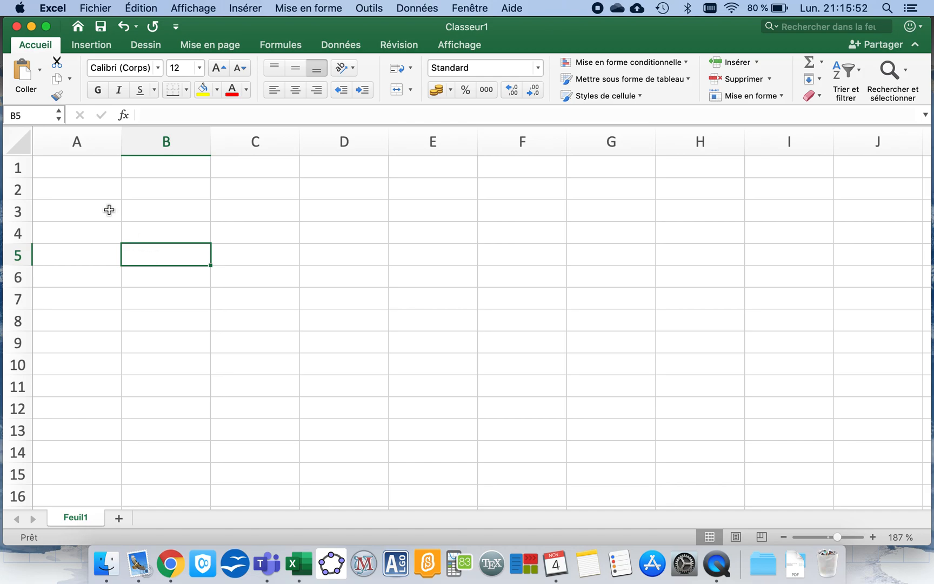
Step: Enter the number 12 in cell A1 and the number 5 in cell A2
click(76, 167)
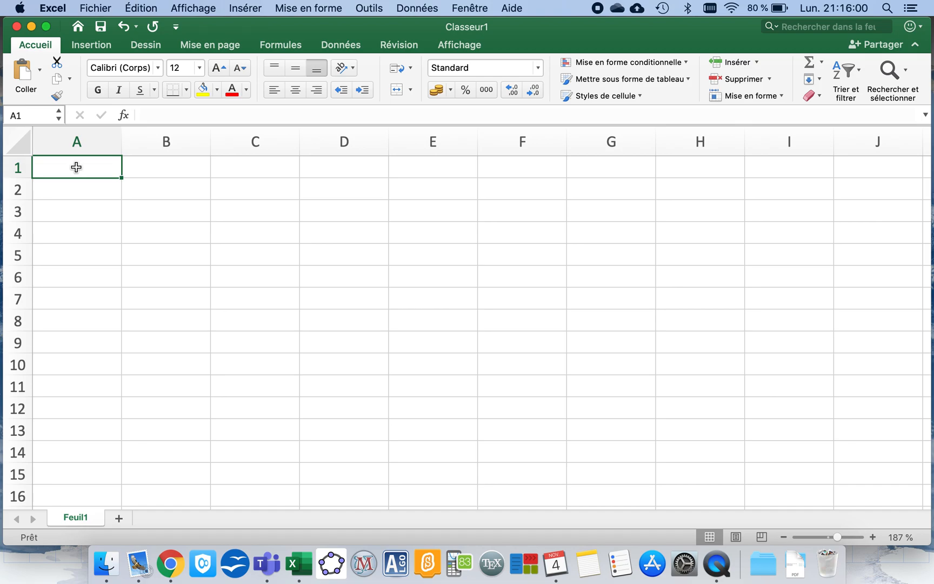
text(12)
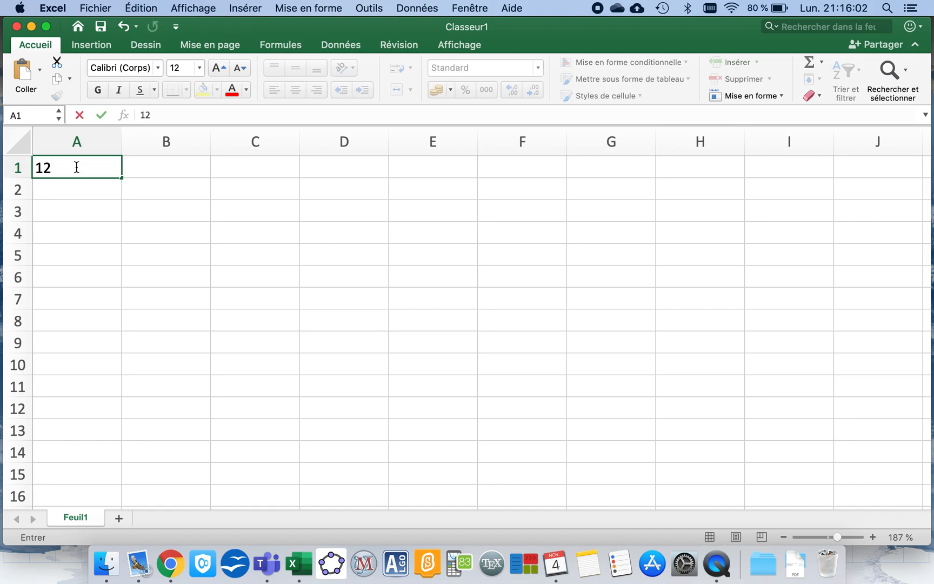
key(Return)
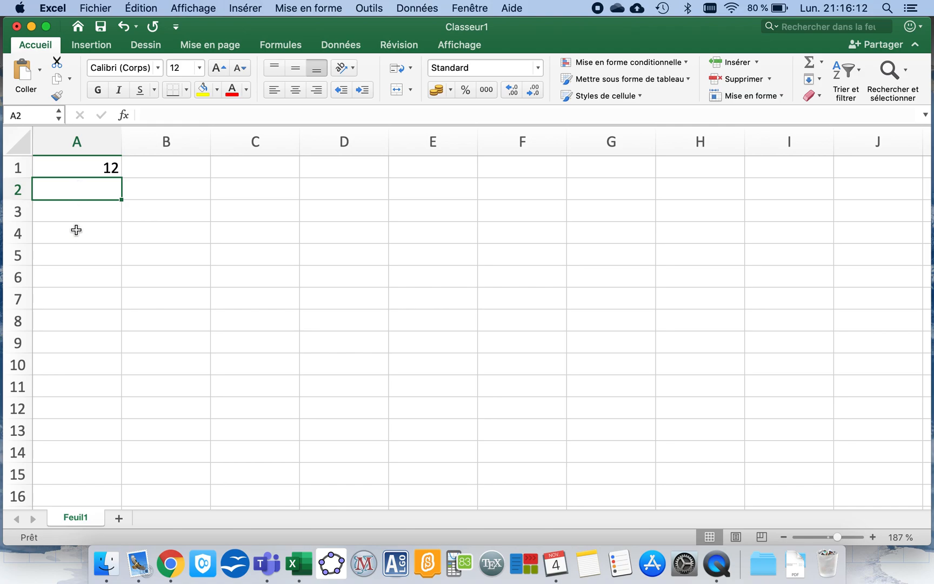
text(5)
key(Return)
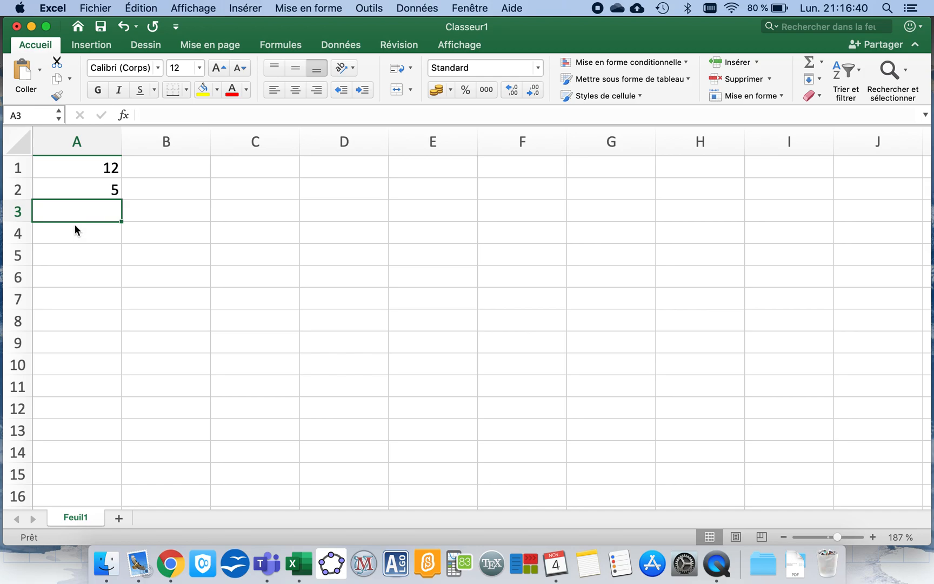
Step: Enter the formula =A1+A2 in cell A4 to add the two numbers
click(77, 231)
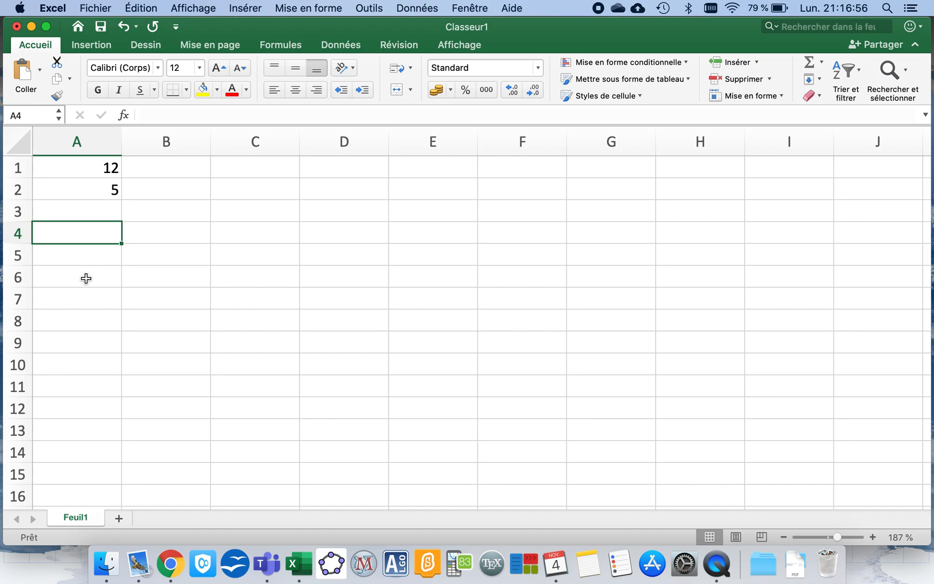
text(=)
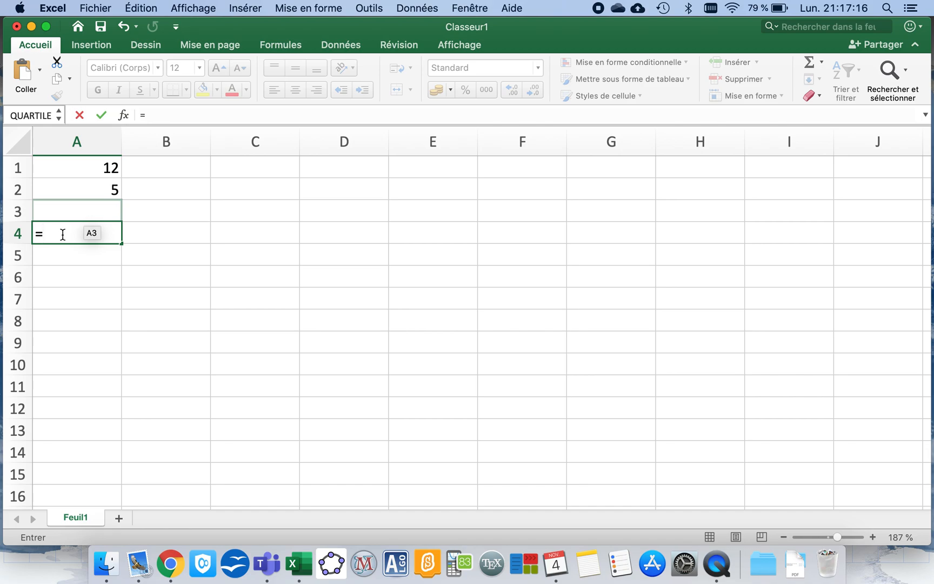
text(A1+)
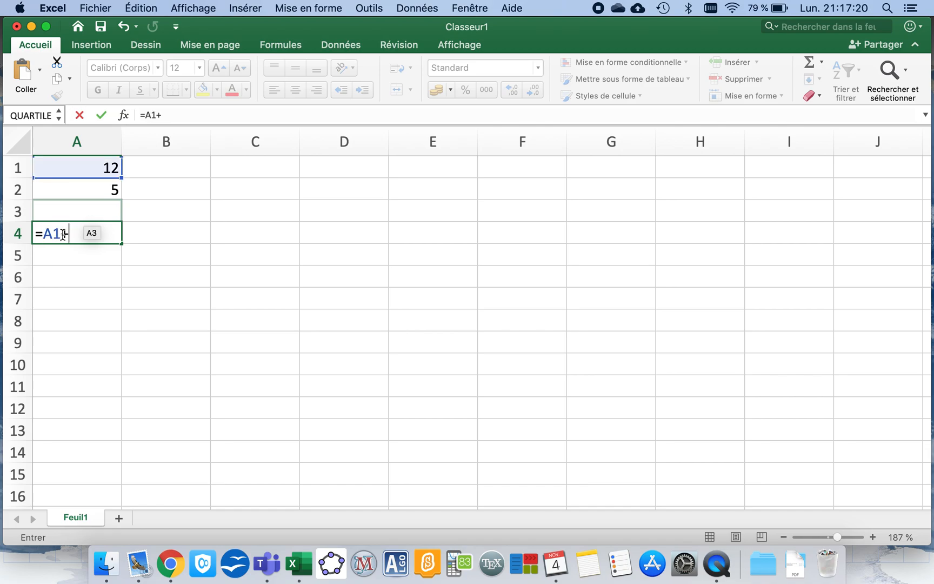
text(A2)
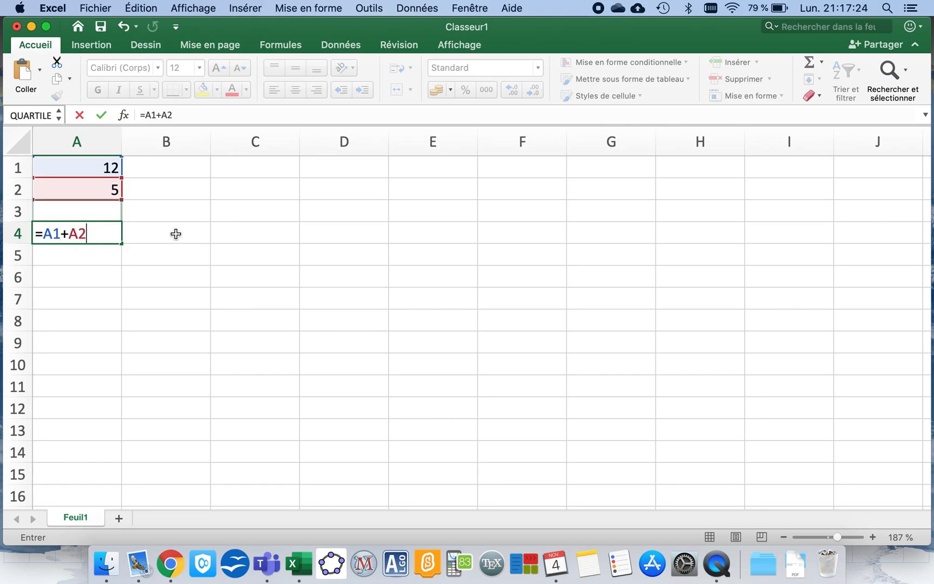
key(Return)
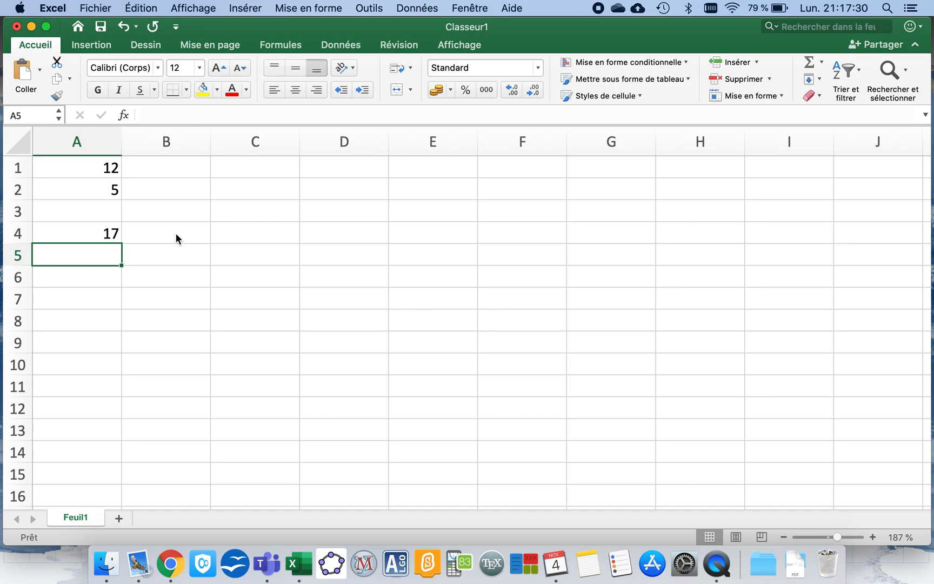
Step: Replace the value in cell A1 with 10
key(Up)
key(Up)
key(Up)
key(Up)
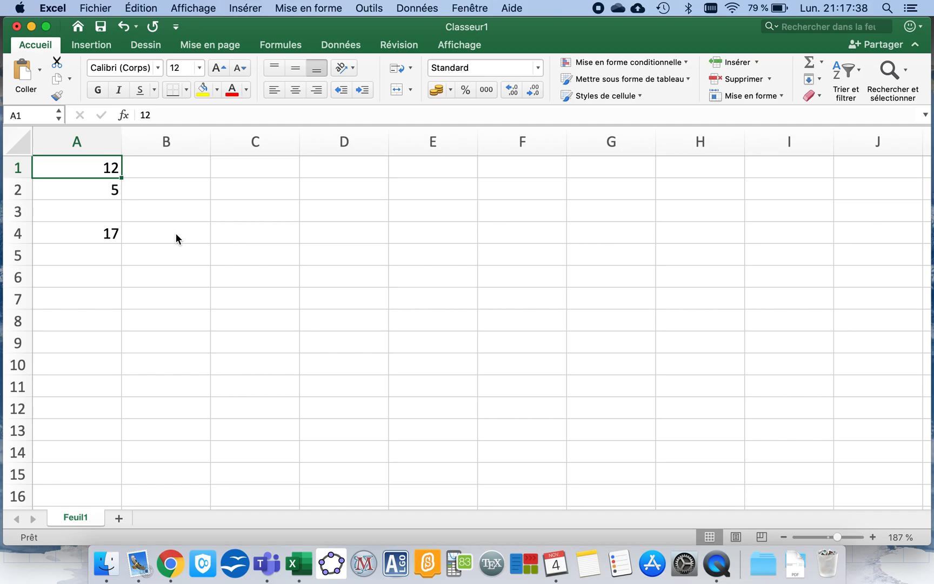
text(10)
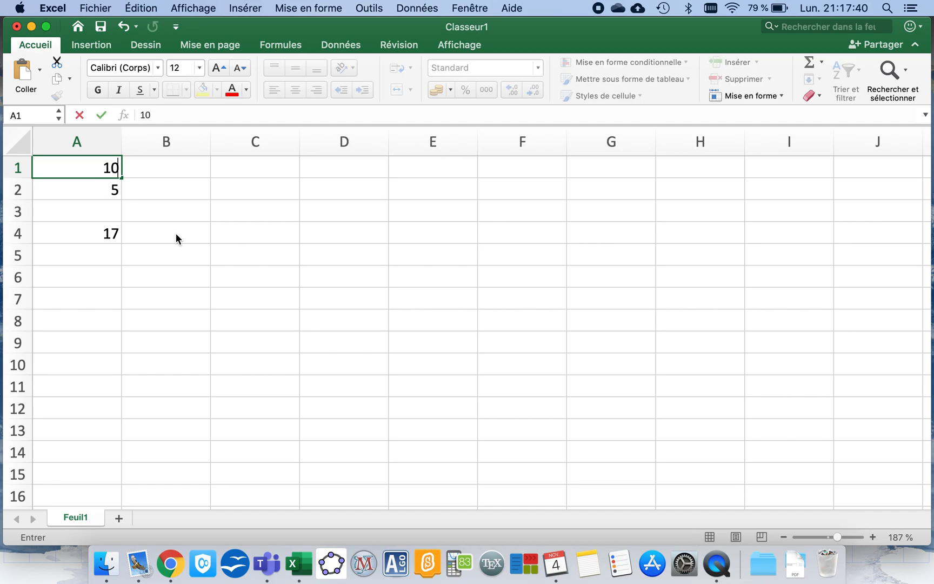
key(Return)
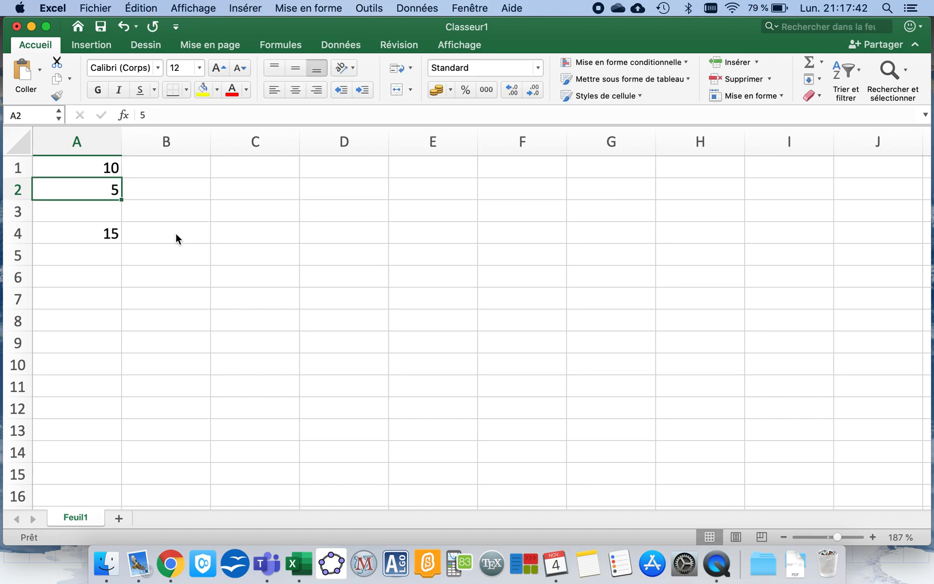
Step: Inspect the formula stored in cell A4 and leave it as it is
key(Down)
key(Down)
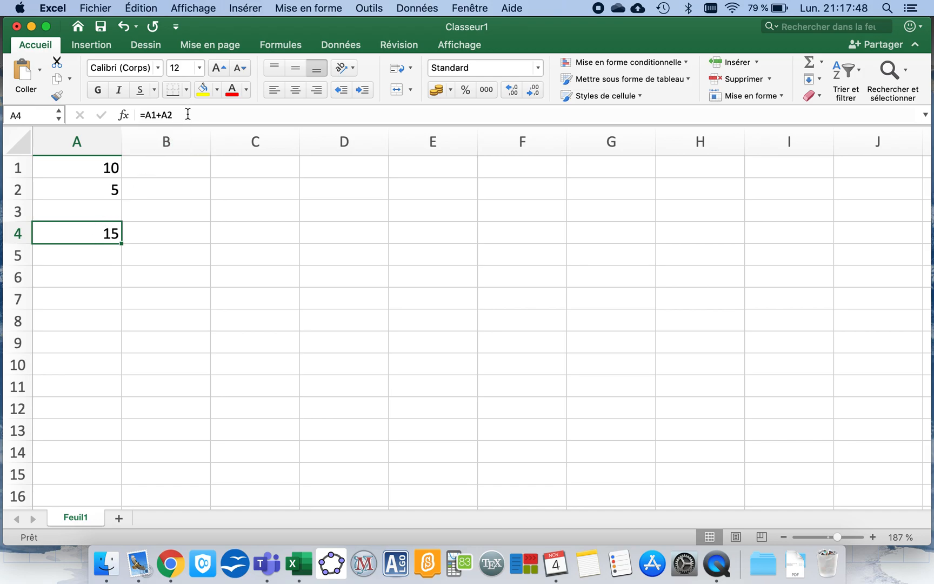
drag(187, 114, 133, 114)
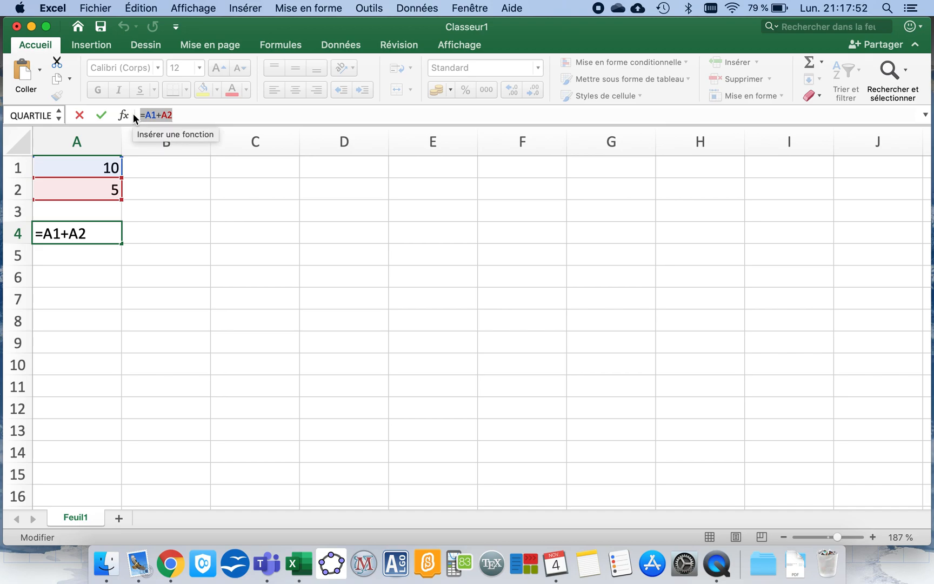
key(Return)
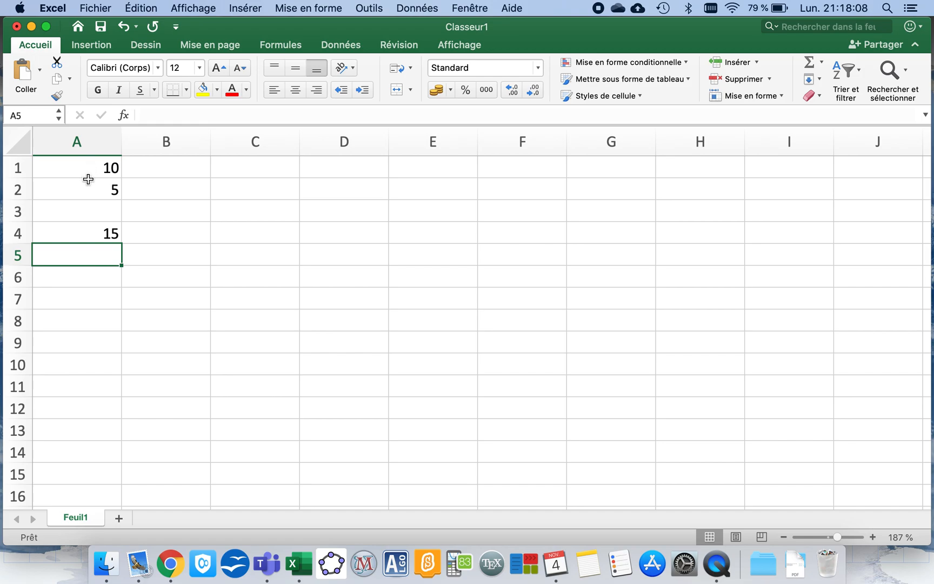
Step: Enter the formula =A1*A2 in cell A5, picking cells A1 and A2 in the sheet as references
double_click(65, 254)
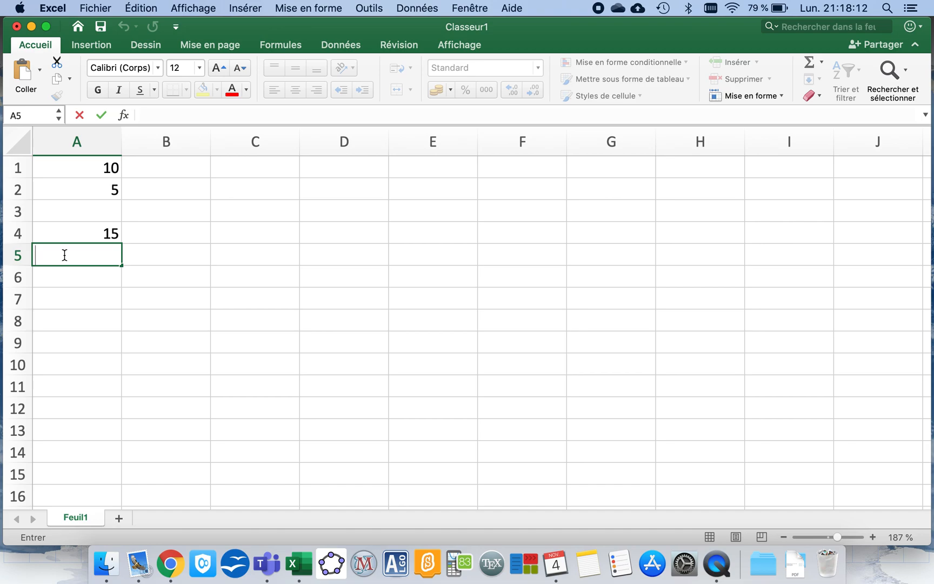
text(=)
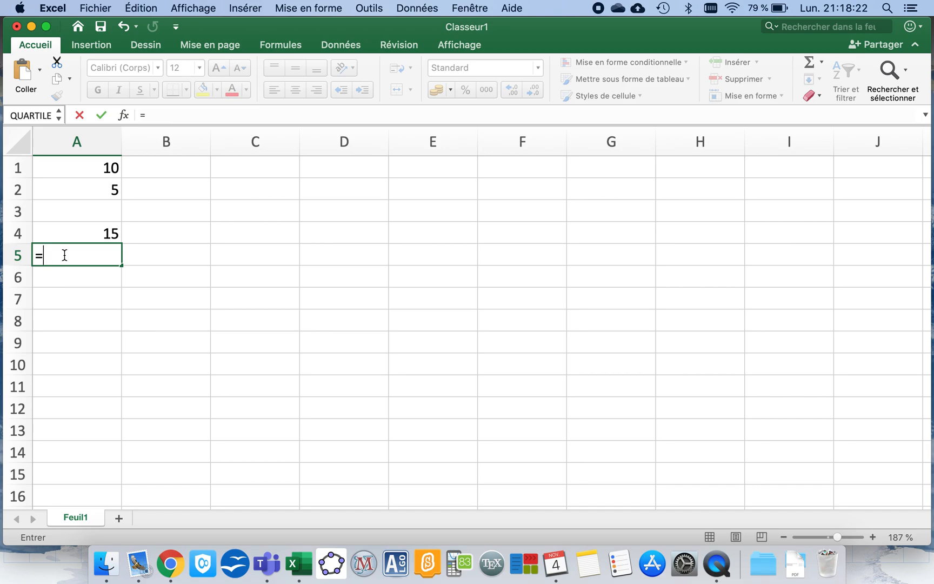
click(87, 171)
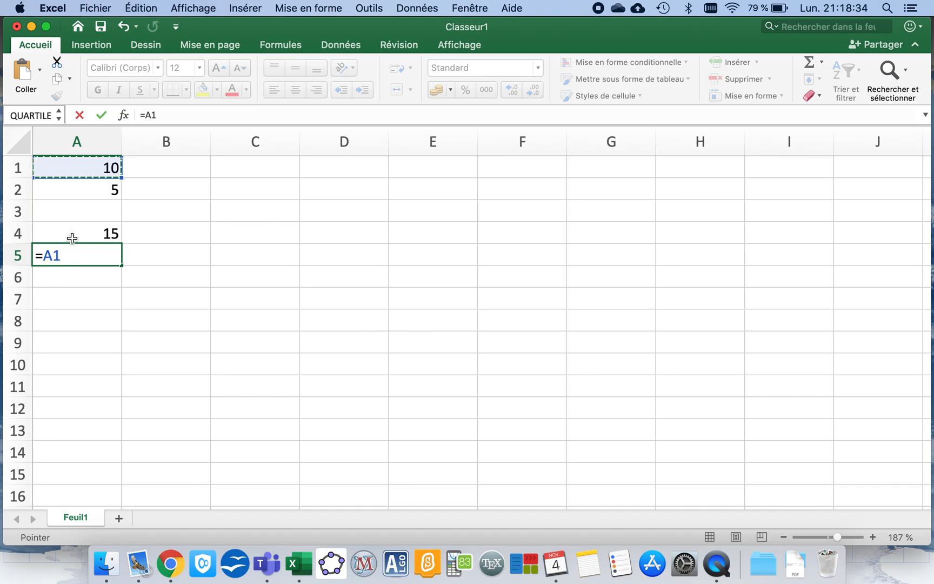
text(*)
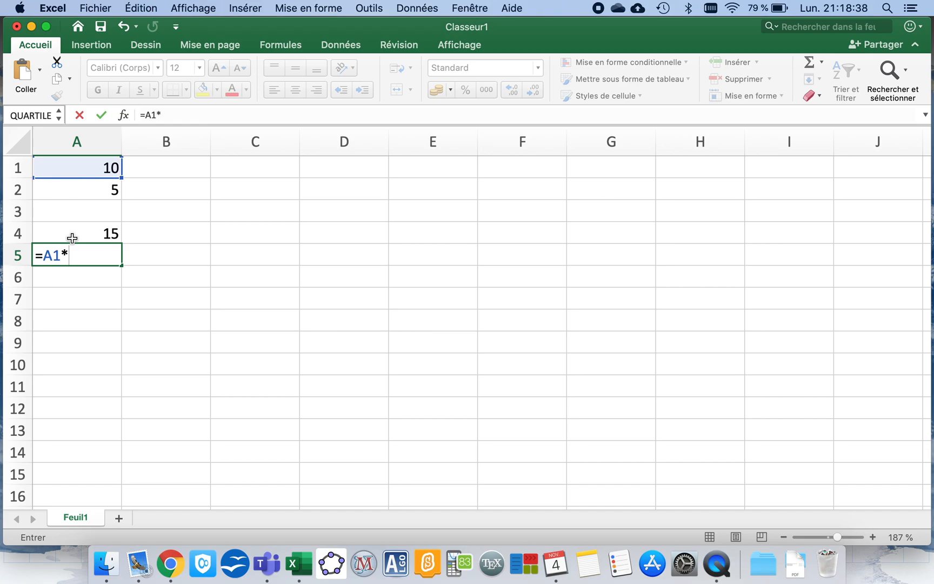
click(79, 190)
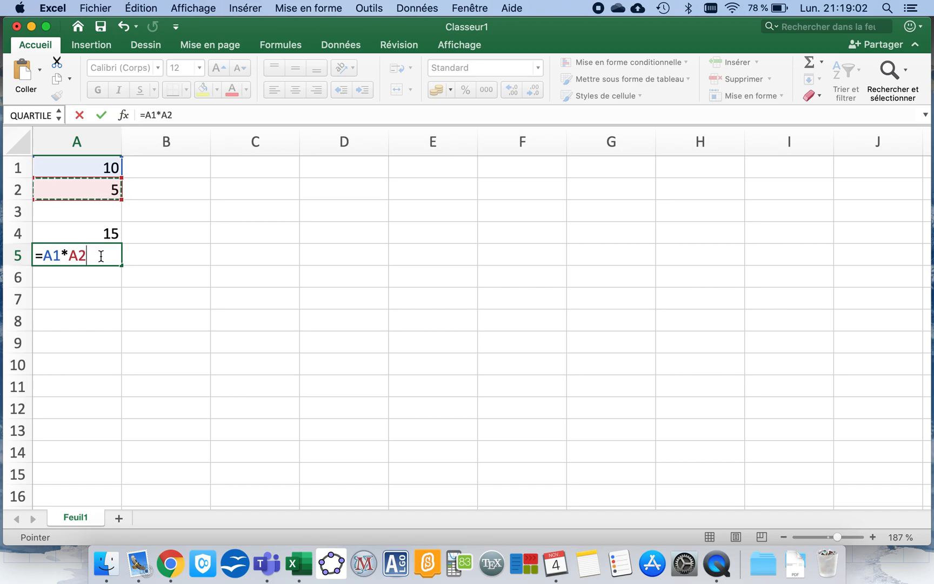
key(Return)
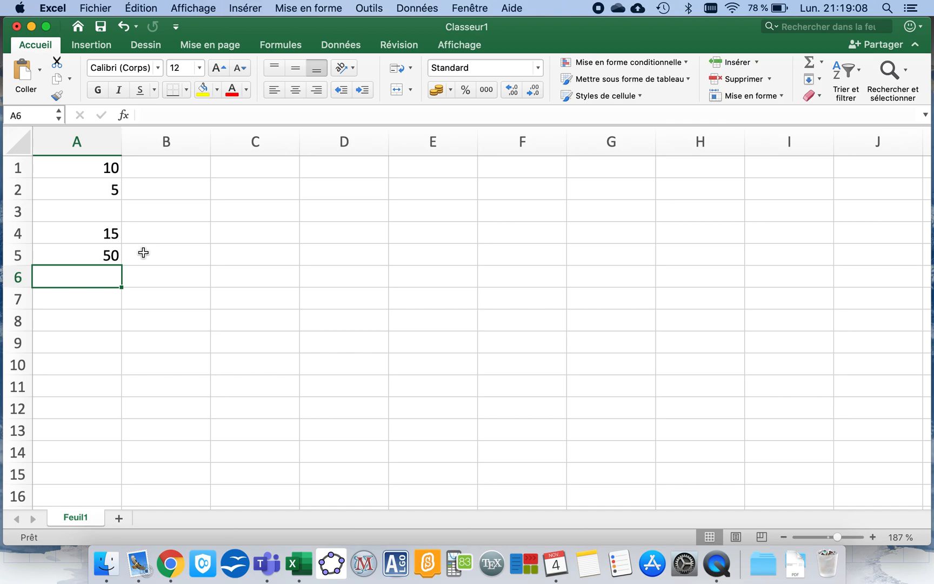
Step: Replace the value in cell A2 with 3
click(82, 191)
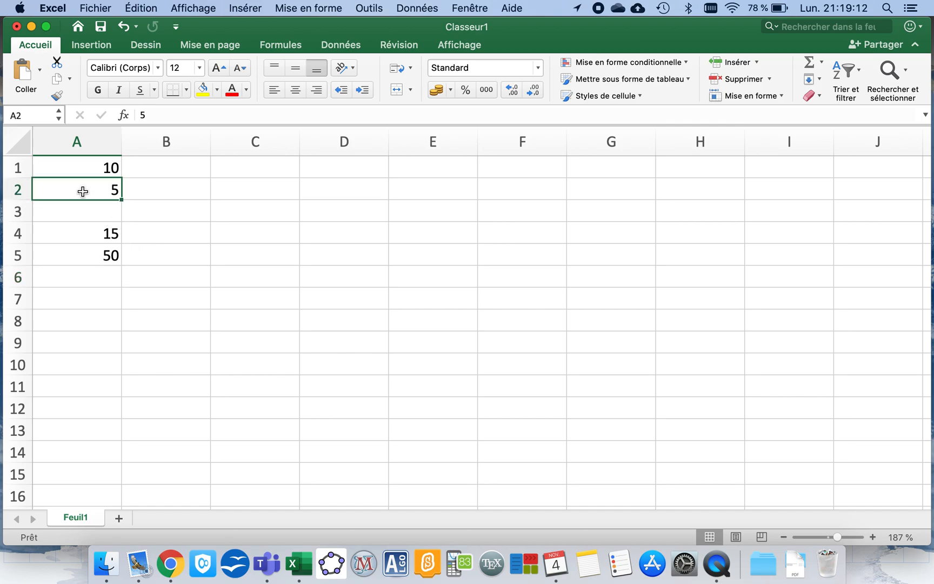
text(3)
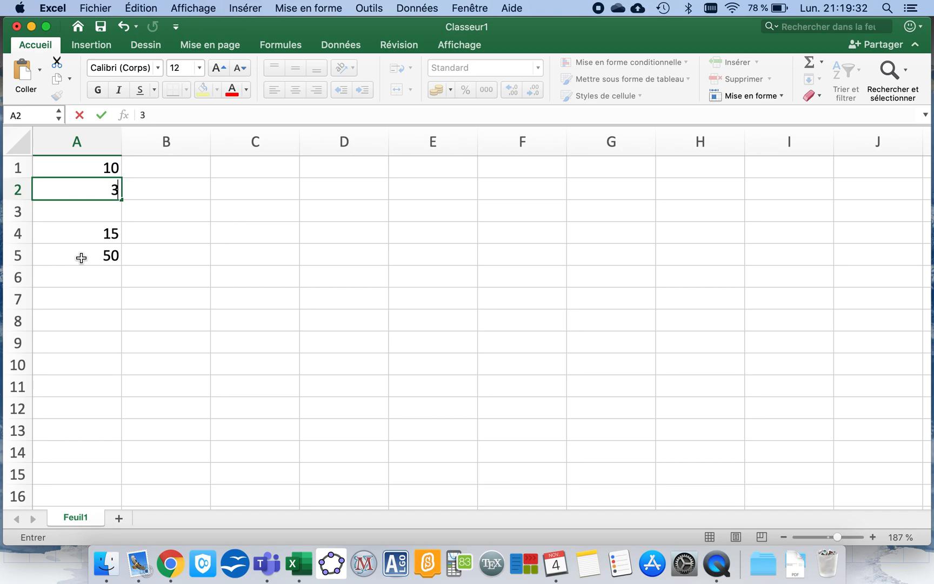
key(Return)
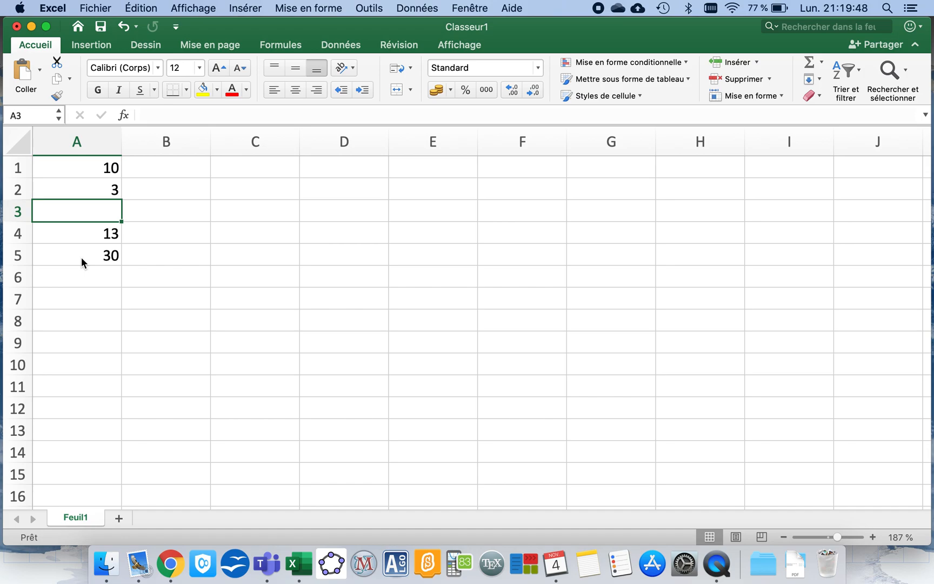
Step: Move through cells A1 to A4 to compare the entered numbers with the formula behind the sum
key(Down)
key(Down)
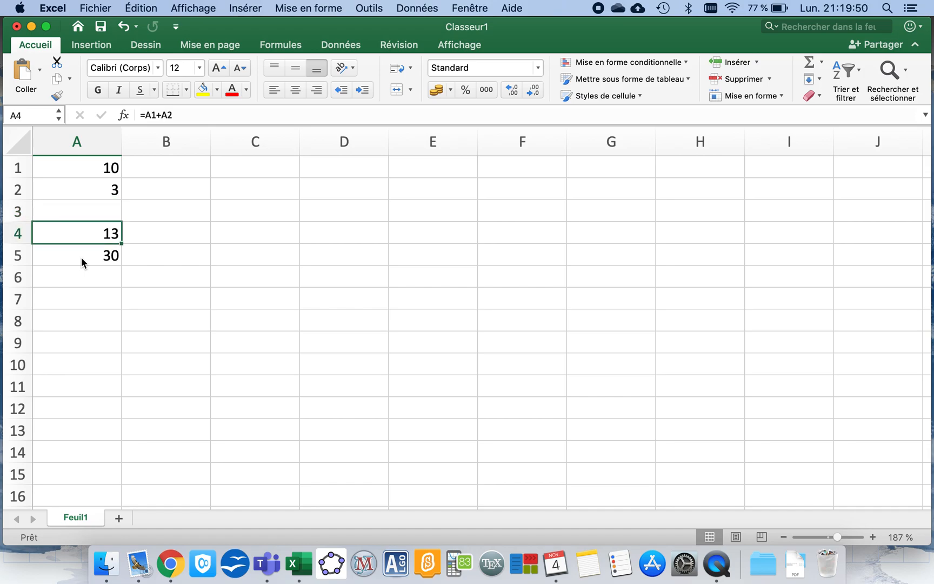
key(Up)
key(Up)
key(Up)
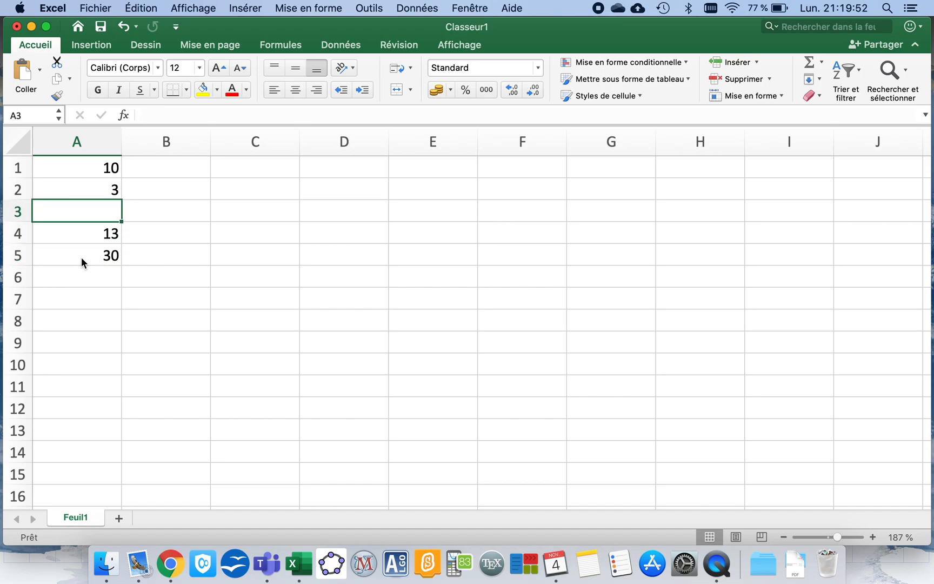
key(Up)
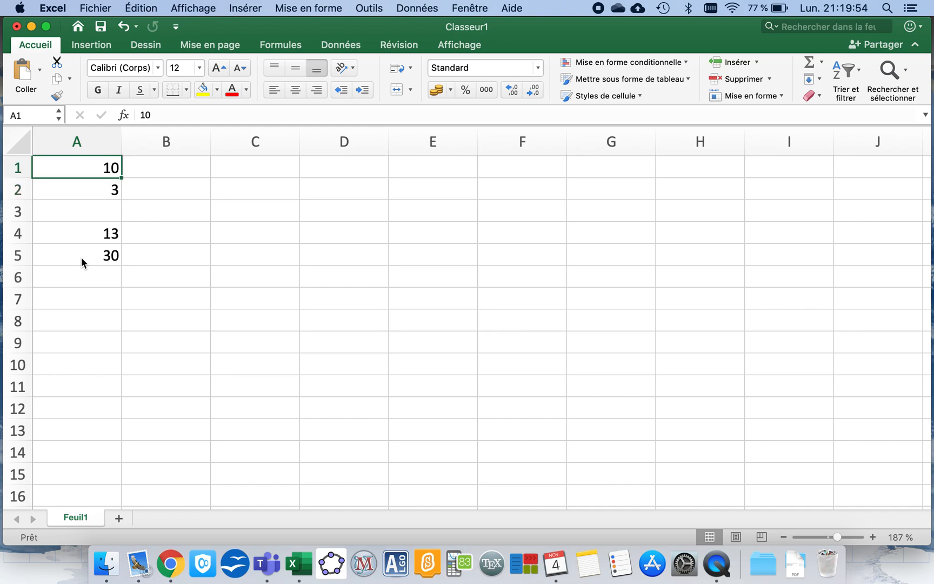
key(Down)
key(Up)
key(Down)
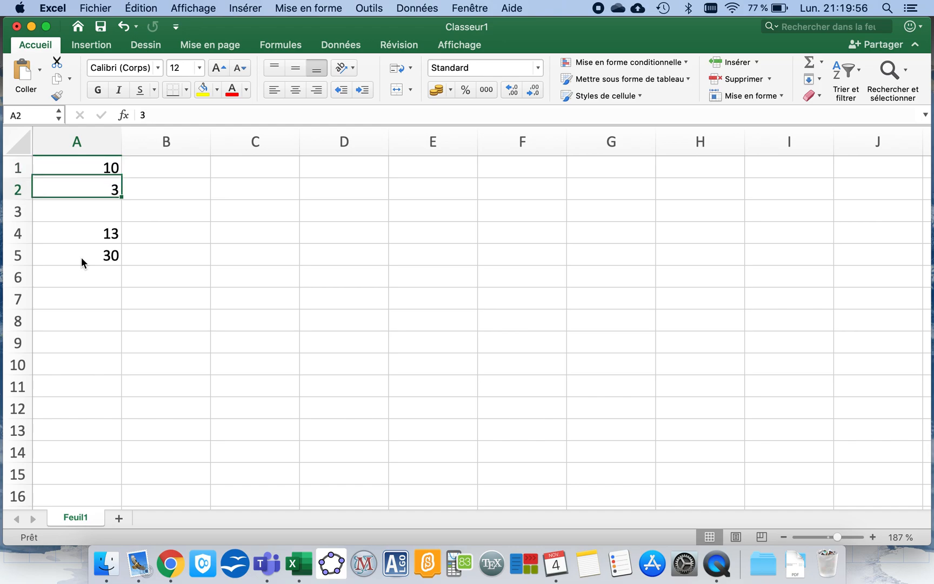
key(Down)
key(Down)
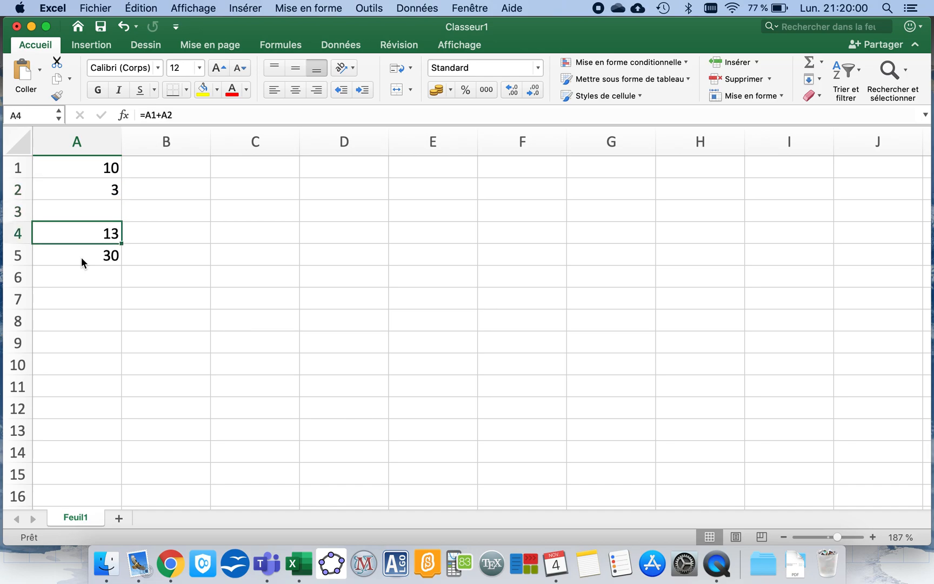